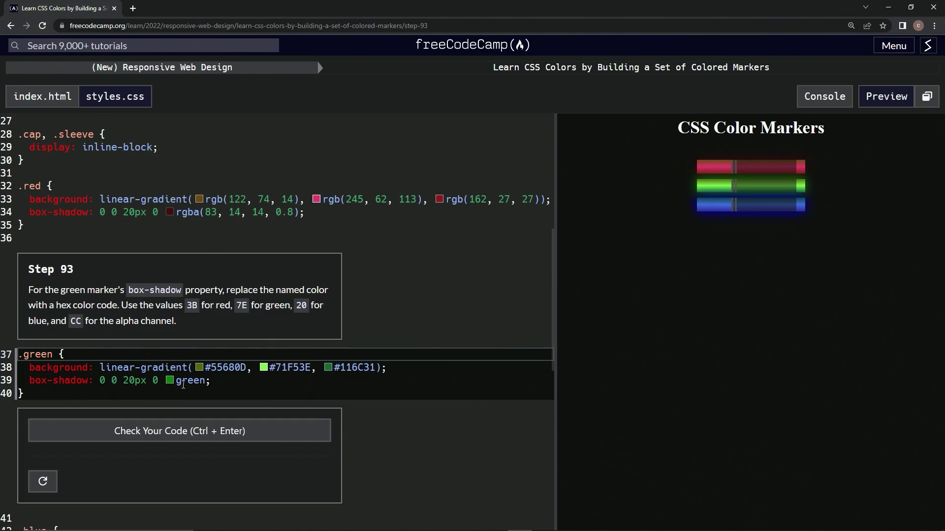
- Replace 'green' on line 39 with rgba(#3b7e20 CC) and run the Step 93 check
{"action": "left_click_drag", "start_coordinate": [177, 381], "coordinate": [206, 382]}
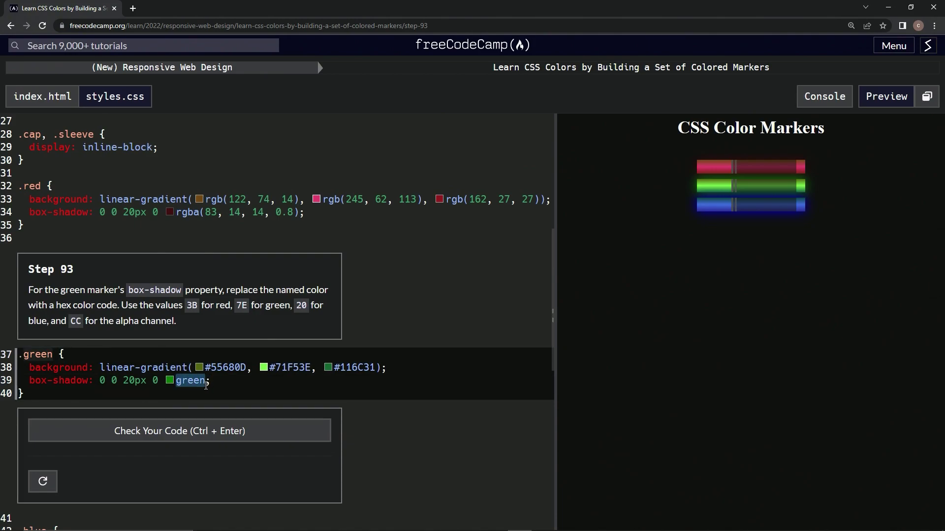
{"action": "type", "text": "rgb"}
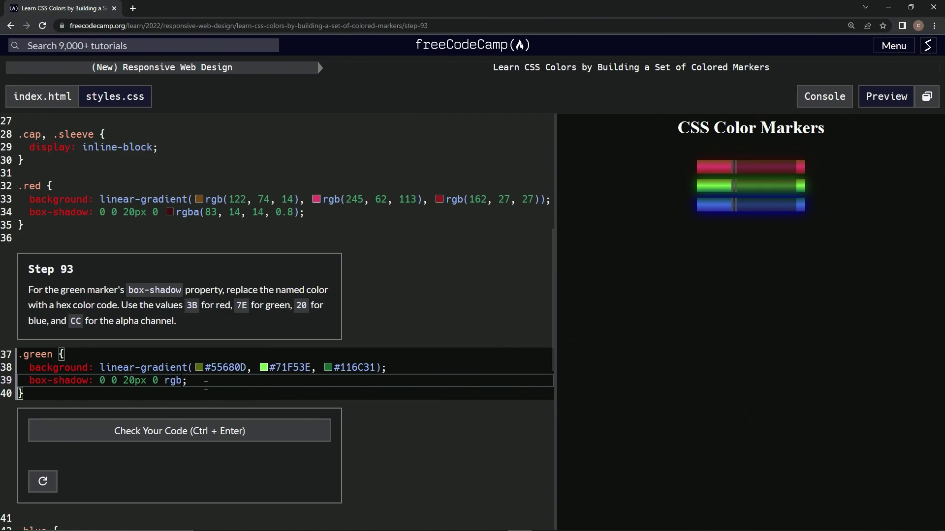
{"action": "type", "text": "a"}
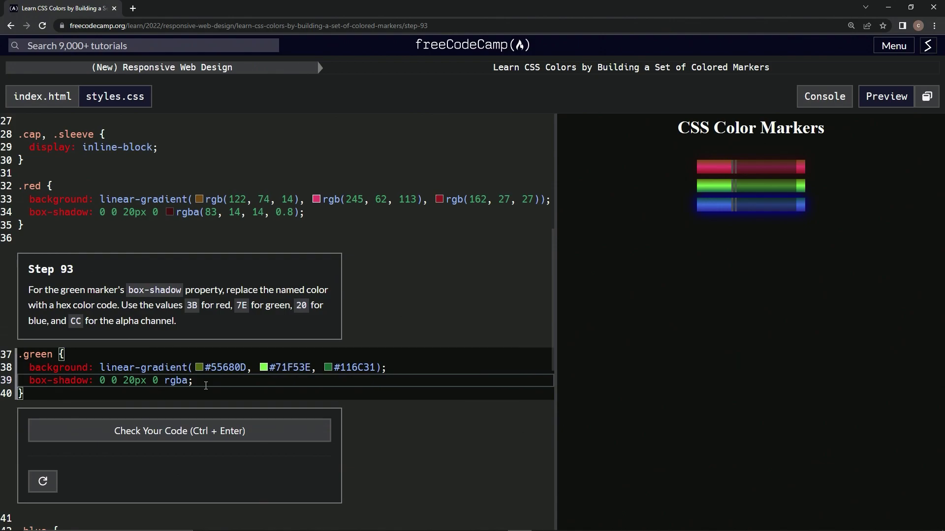
{"action": "type", "text": "("}
{"action": "type", "text": "#"}
{"action": "type", "text": "3b"}
{"action": "type", "text": "7e"}
{"action": "type", "text": "20"}
{"action": "type", "text": " cc"}
{"action": "double_click", "coordinate": [258, 380]}
{"action": "type", "text": "CC"}
{"action": "left_click", "coordinate": [236, 440]}
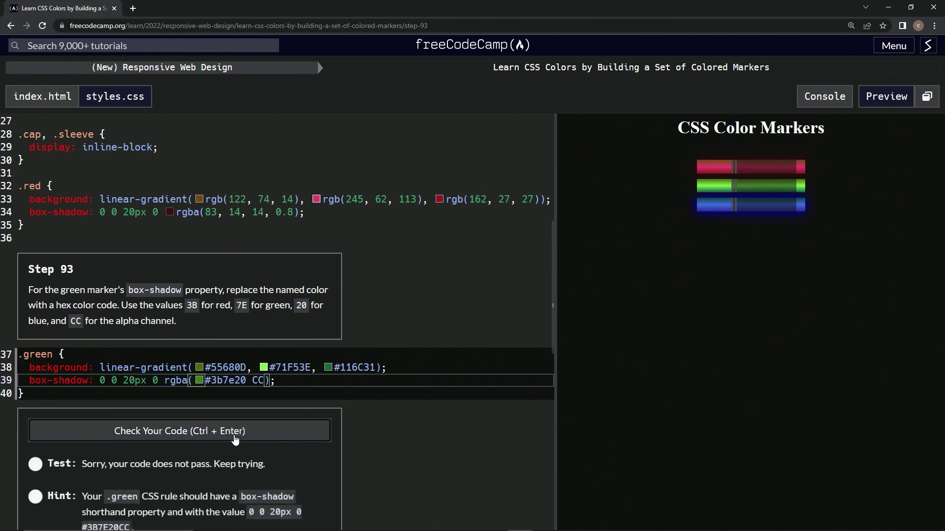
{"action": "scroll", "coordinate": [219, 453], "scroll_direction": "down", "scroll_amount": 1}
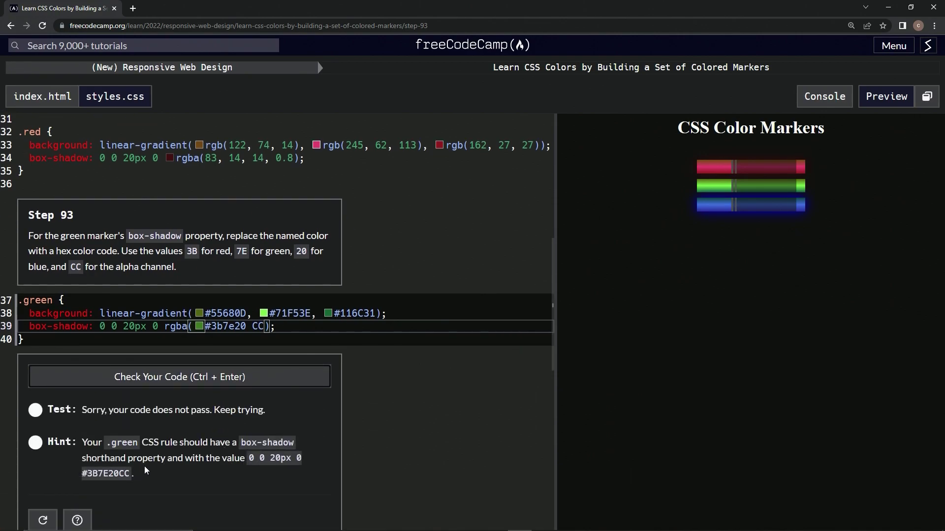
- Strip the space, 'rgba(' and ')' so line 39 reads #3b7e20CC, then pass and submit Step 93
{"action": "left_click", "coordinate": [253, 326]}
{"action": "key", "text": "BackSpace"}
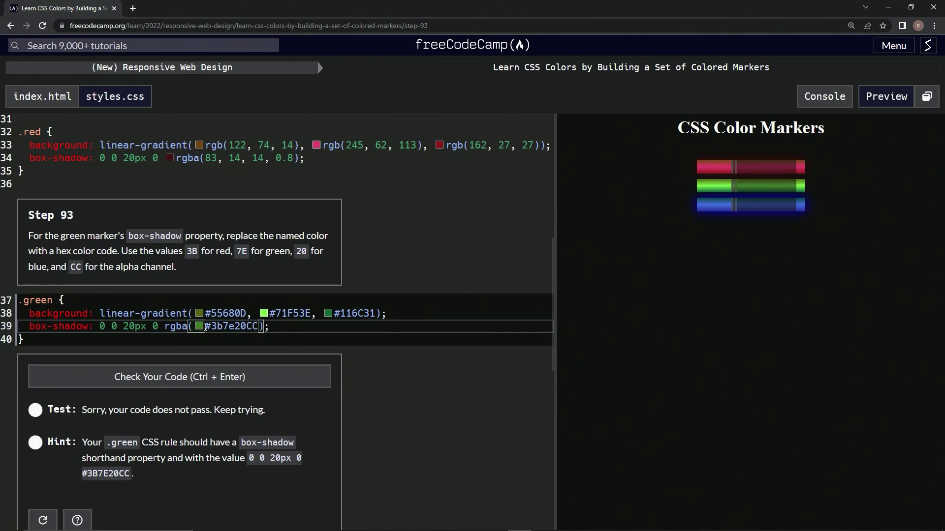
{"action": "left_click_drag", "start_coordinate": [193, 326], "coordinate": [164, 326]}
{"action": "key", "text": "BackSpace"}
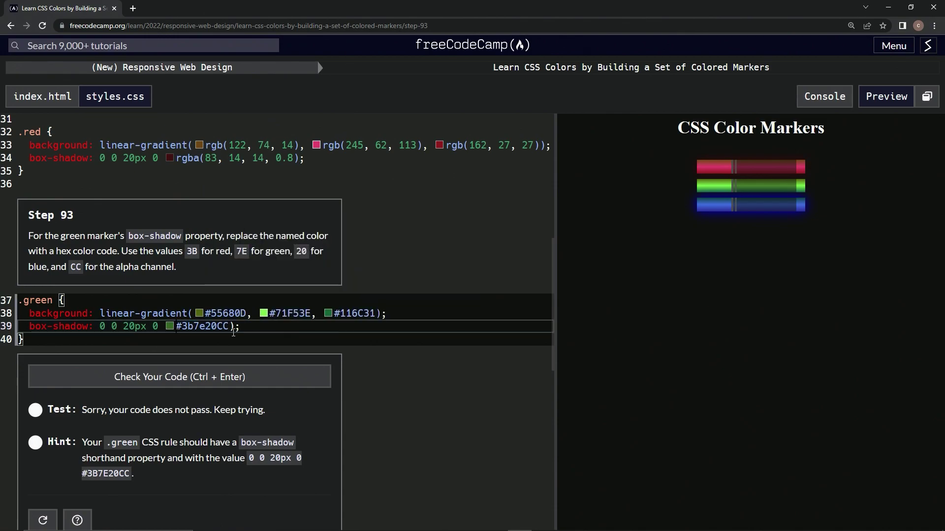
{"action": "left_click", "coordinate": [233, 326]}
{"action": "key", "text": "BackSpace"}
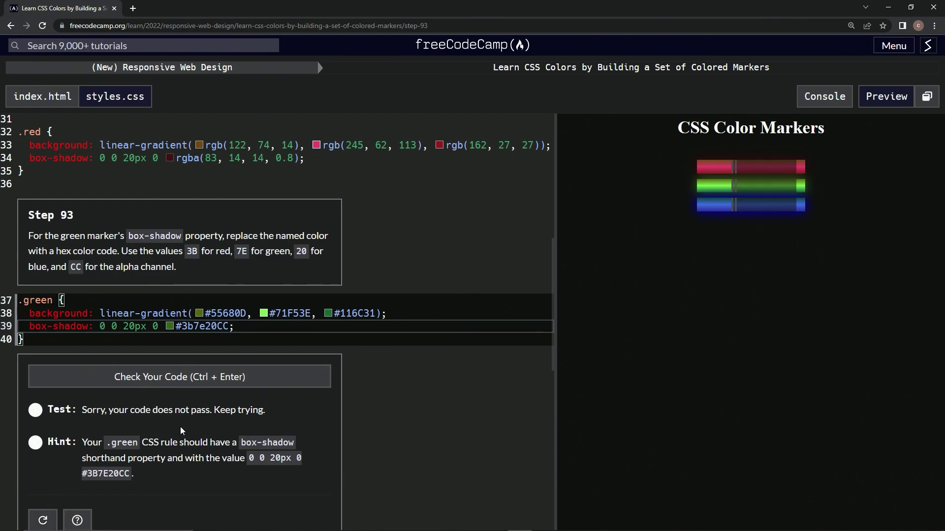
{"action": "left_click", "coordinate": [182, 376]}
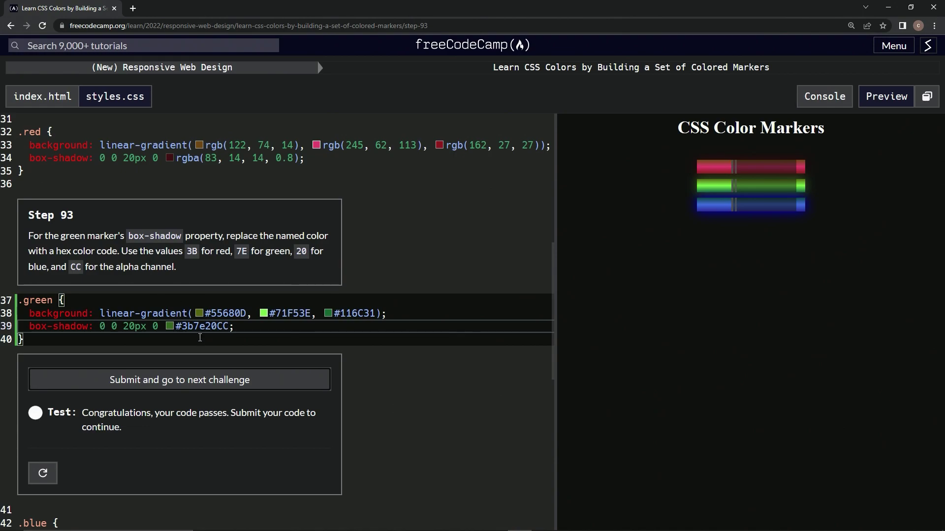
{"action": "left_click", "coordinate": [173, 385]}
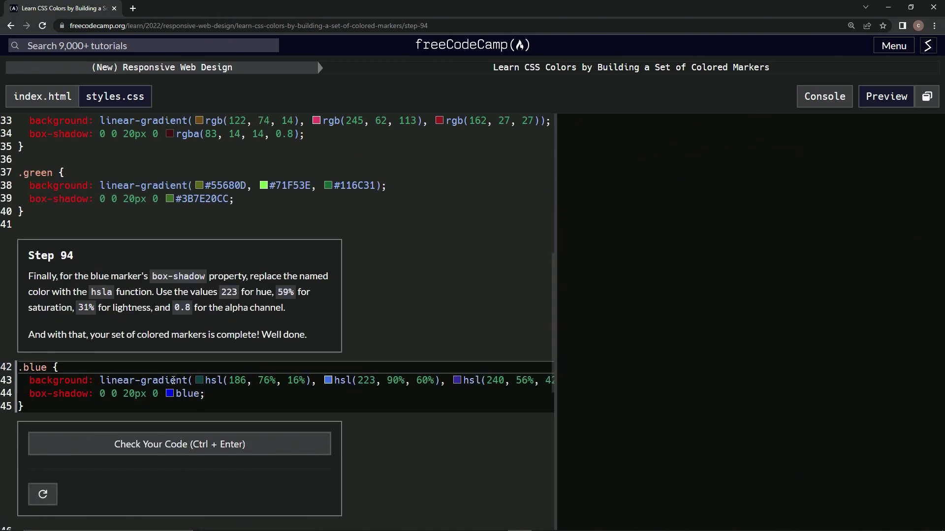